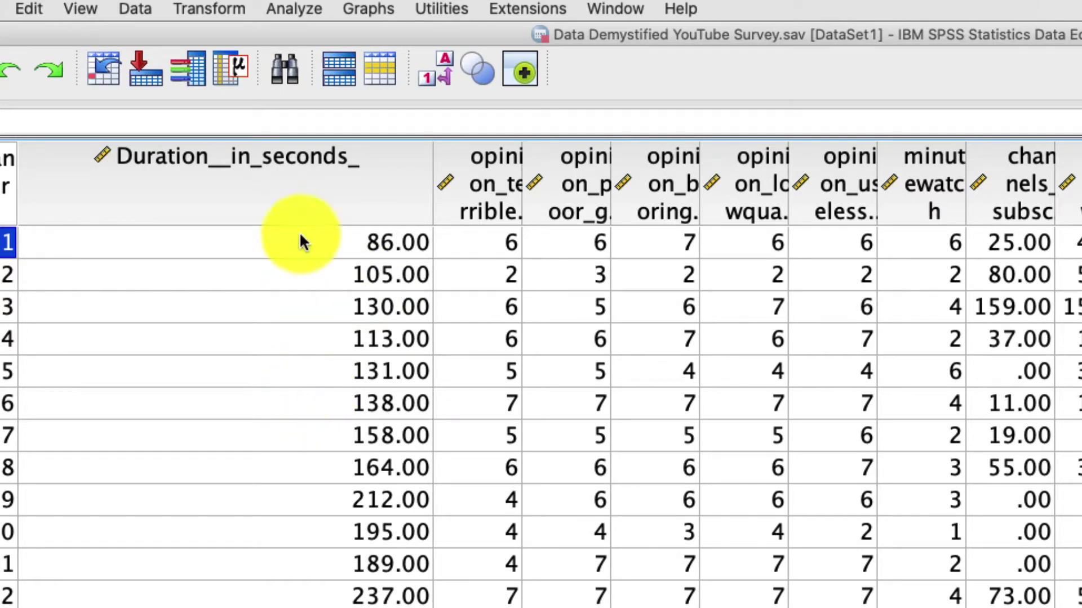
# Step: Run Descriptives on Duration (in seconds), giving N 1000, mean 318.964 and SD 227.675
pyautogui.click(311, 13)
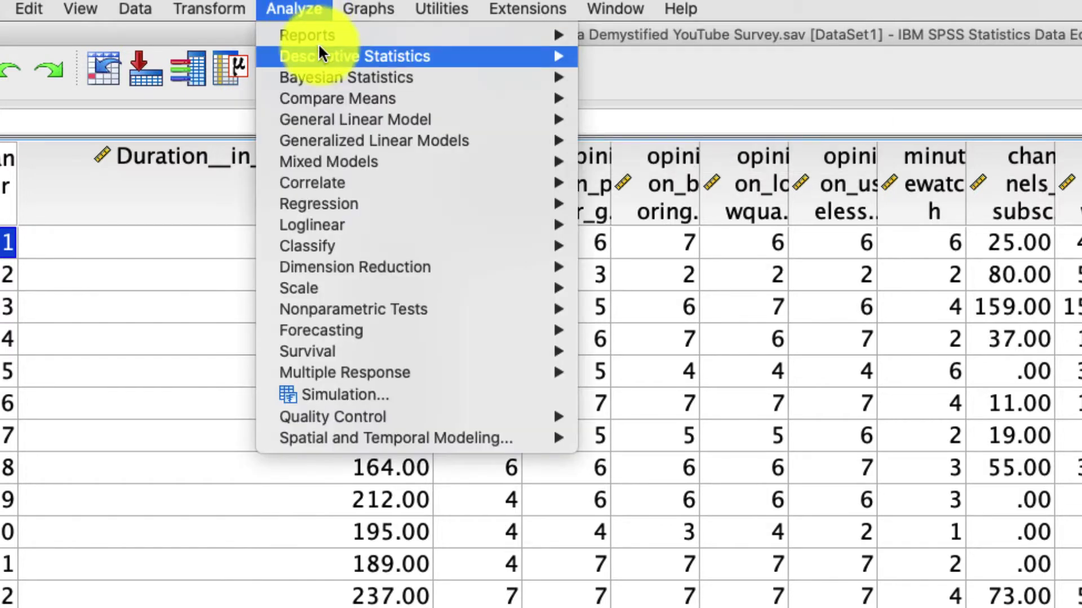
pyautogui.moveTo(319, 52)
pyautogui.click(669, 77)
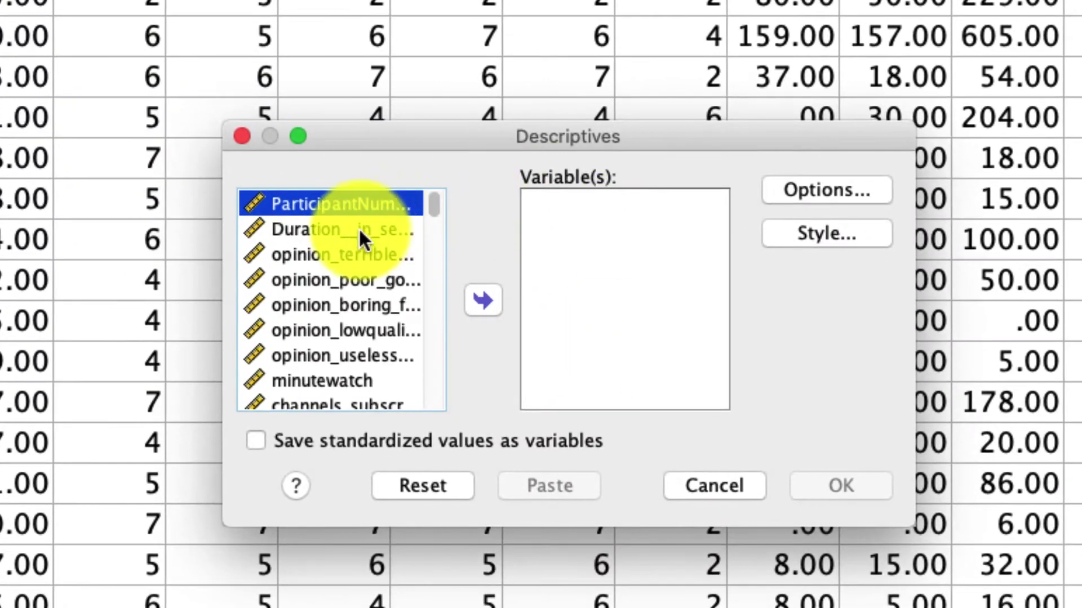
pyautogui.click(356, 231)
pyautogui.click(477, 298)
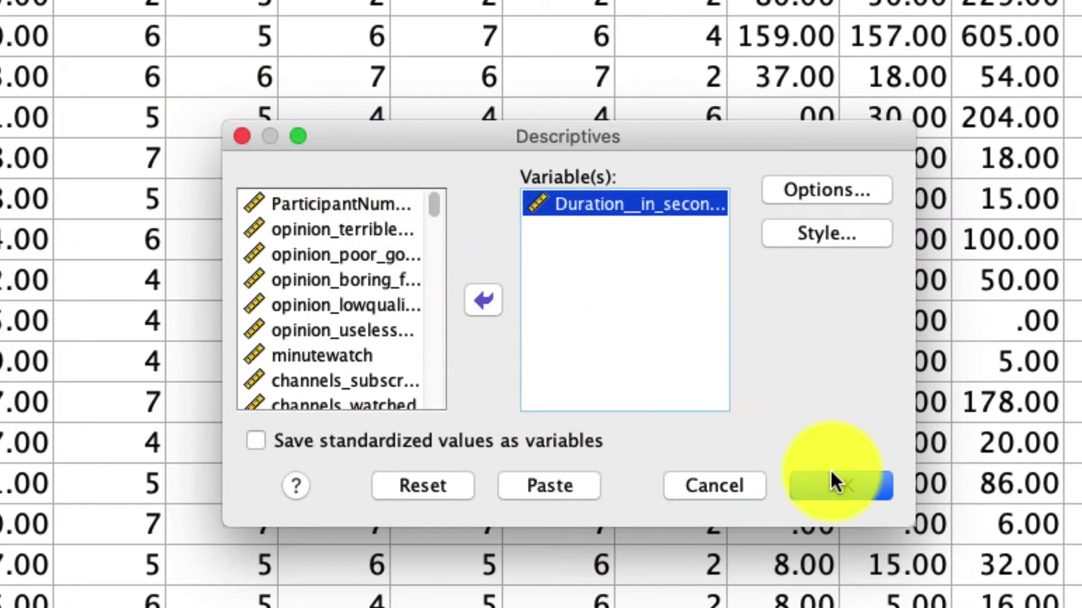
pyautogui.click(835, 485)
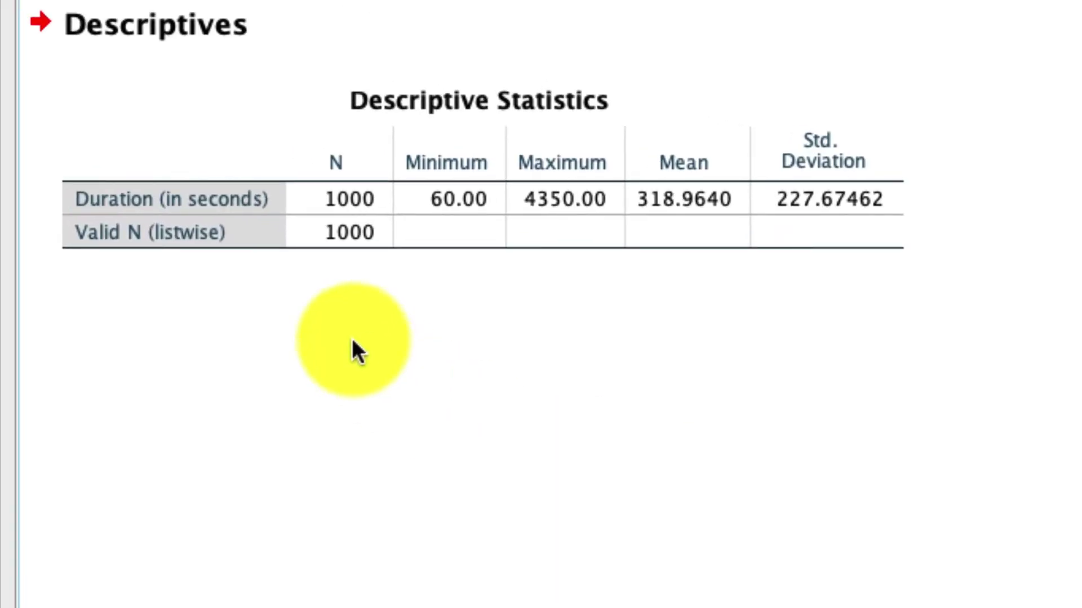
pyautogui.click(478, 213)
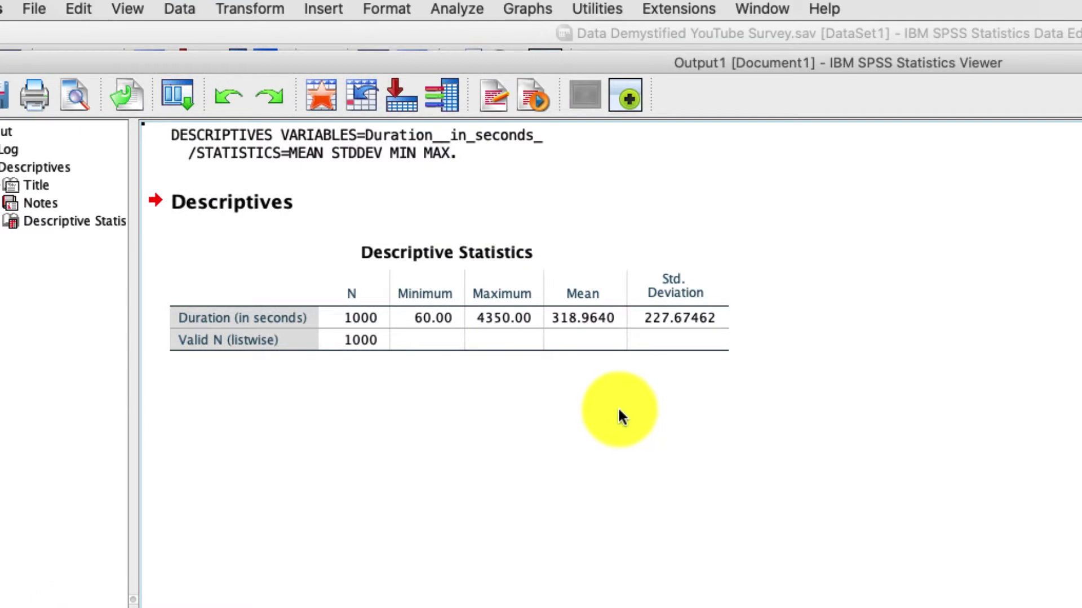
# Step: Define target z_duration as (Duration__in_seconds_ - 318.9640) / 227.67462 in Compute Variable
pyautogui.click(255, 9)
pyautogui.click(262, 12)
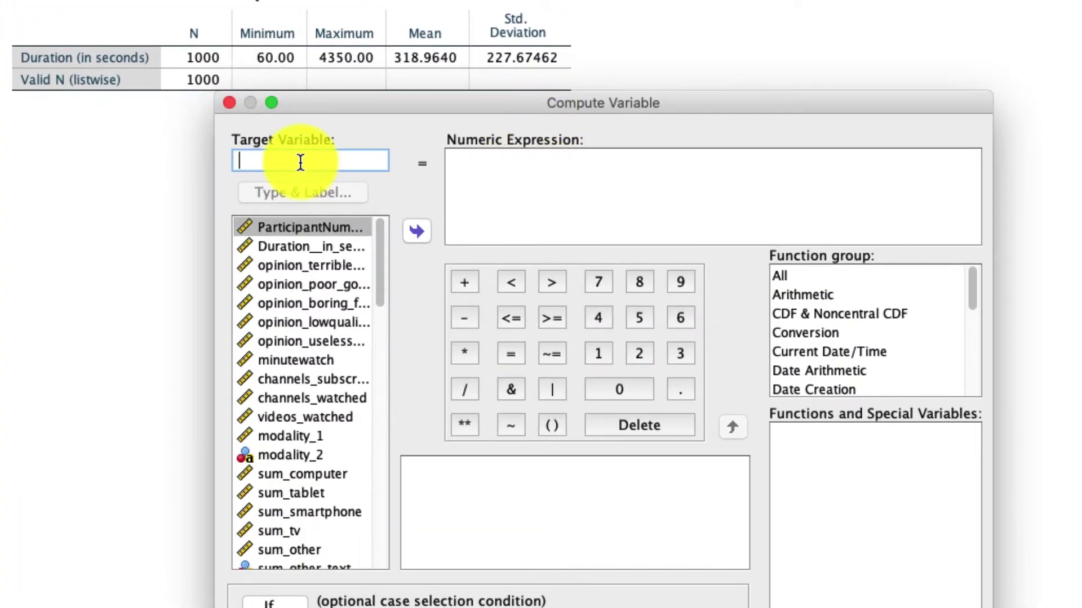
pyautogui.write('z_')
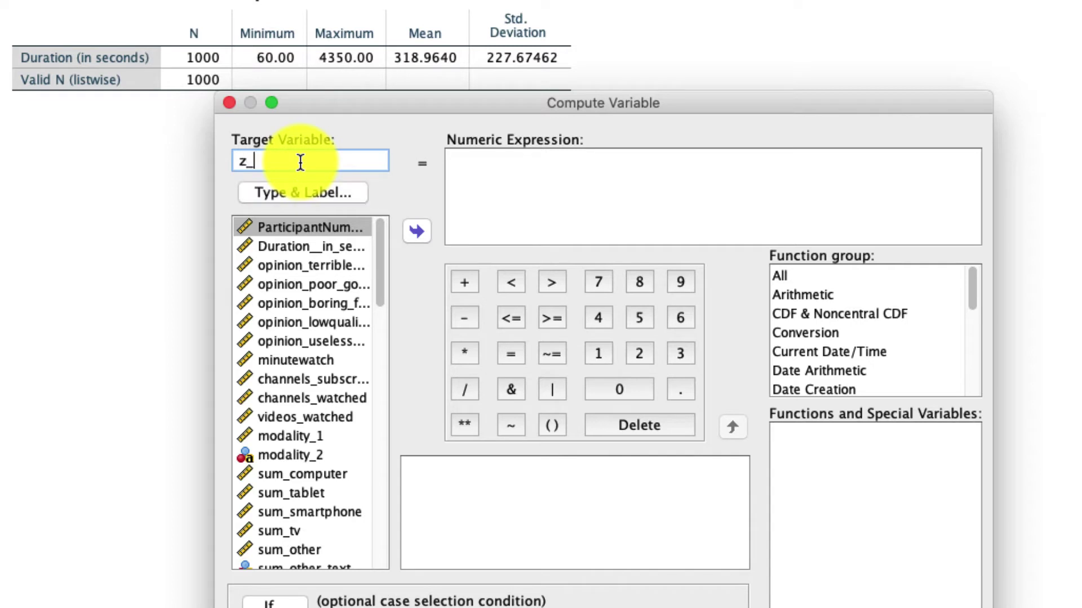
pyautogui.write('duration')
pyautogui.click(484, 180)
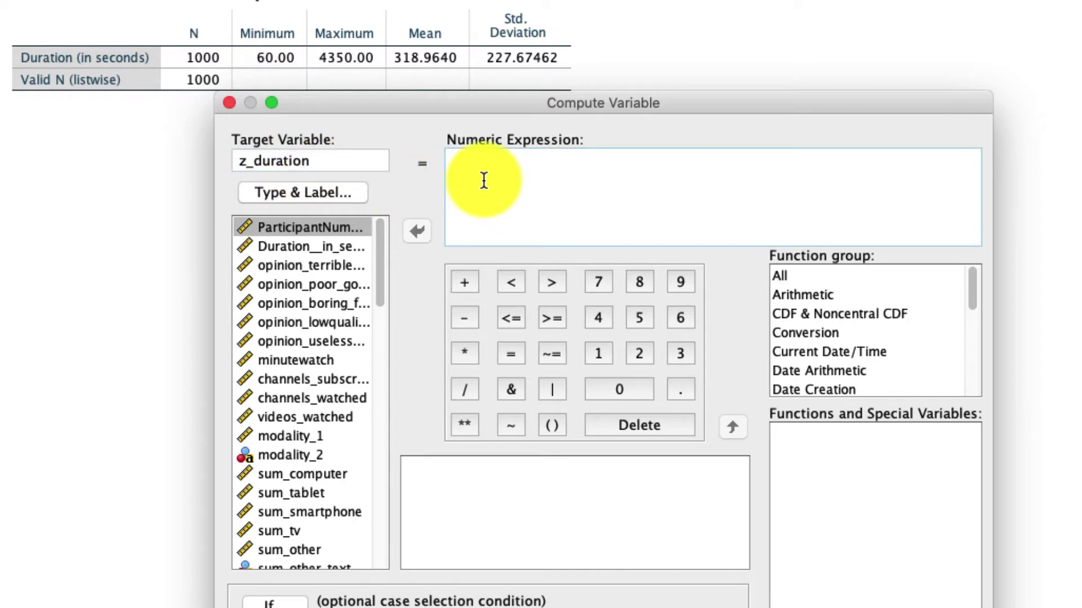
pyautogui.write('(')
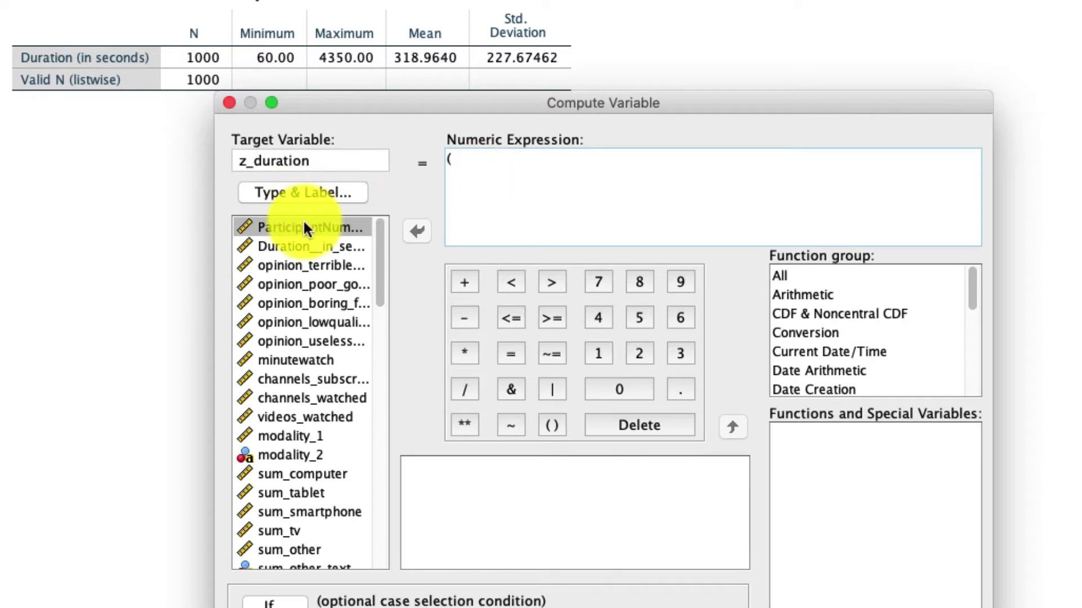
pyautogui.click(314, 248)
pyautogui.doubleClick(313, 248)
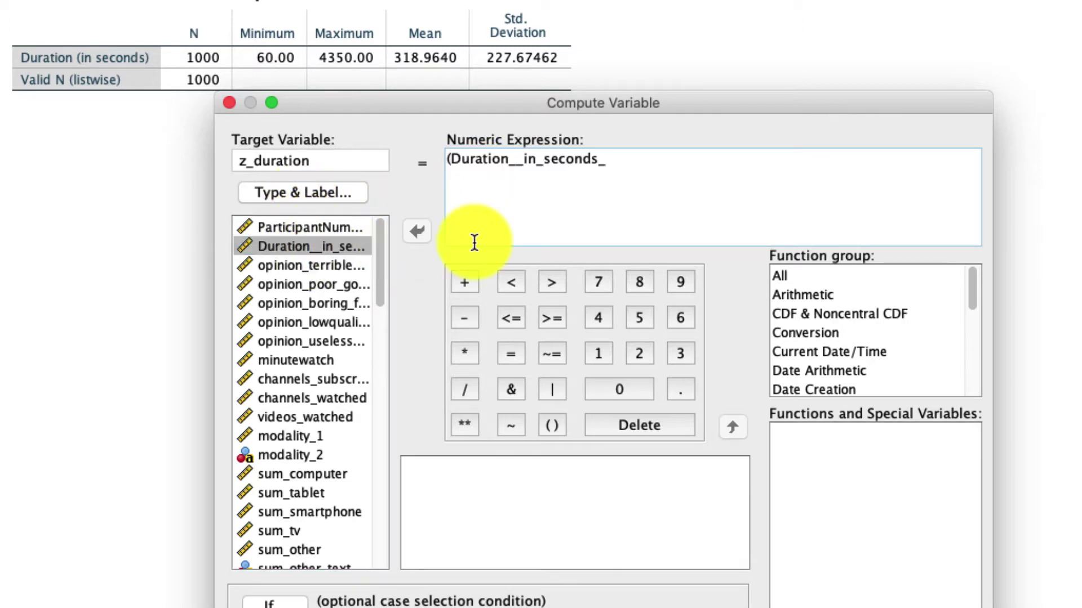
pyautogui.write('- 318.9640')
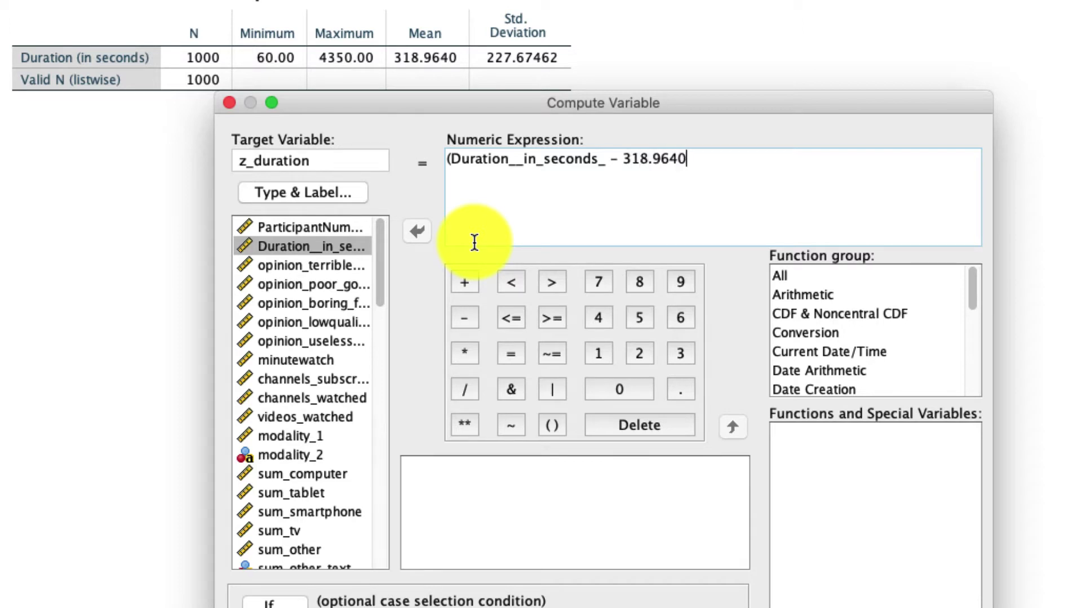
pyautogui.write(') / 227.67462')
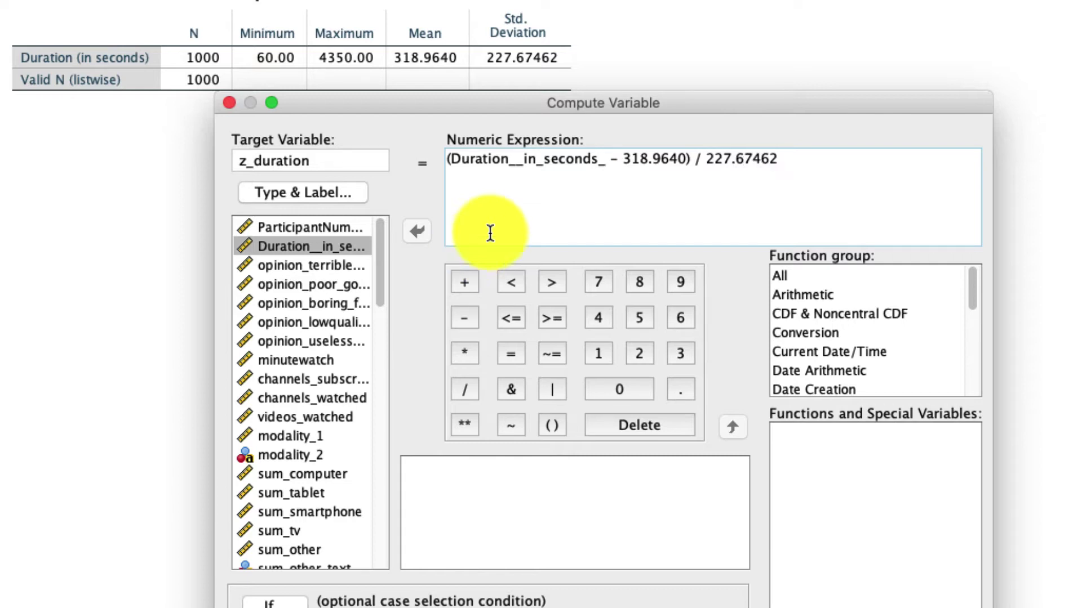
pyautogui.click(415, 58)
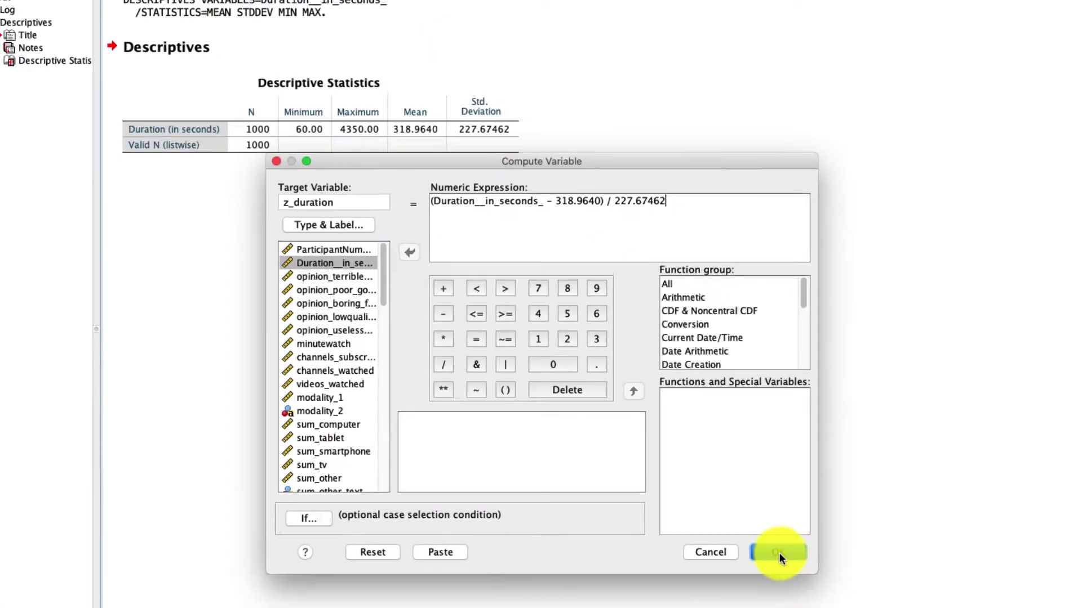
pyautogui.click(774, 554)
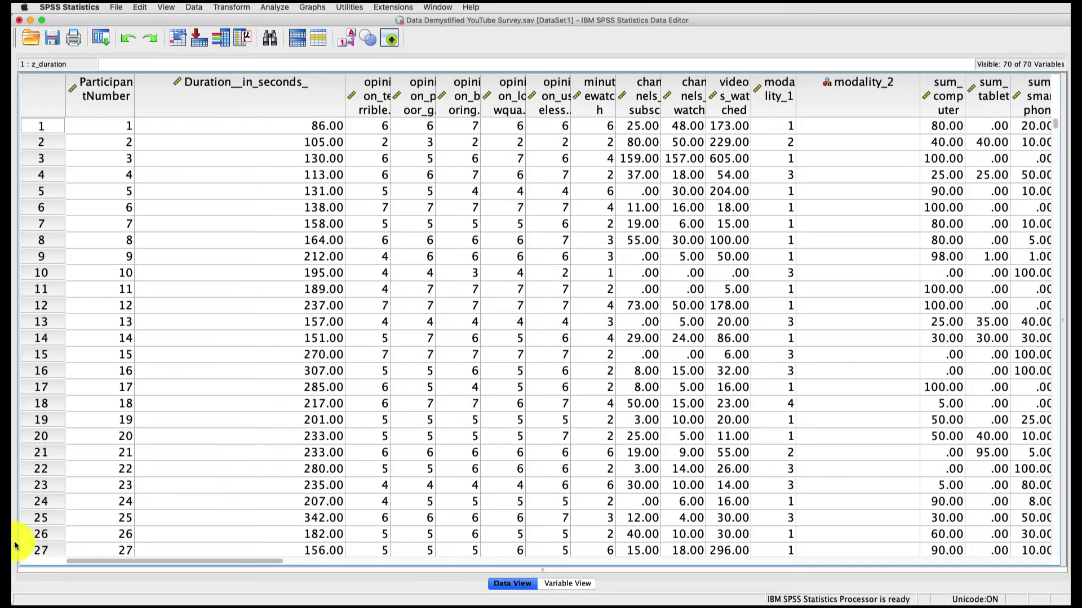
pyautogui.moveTo(161, 557); pyautogui.dragTo(927, 574)
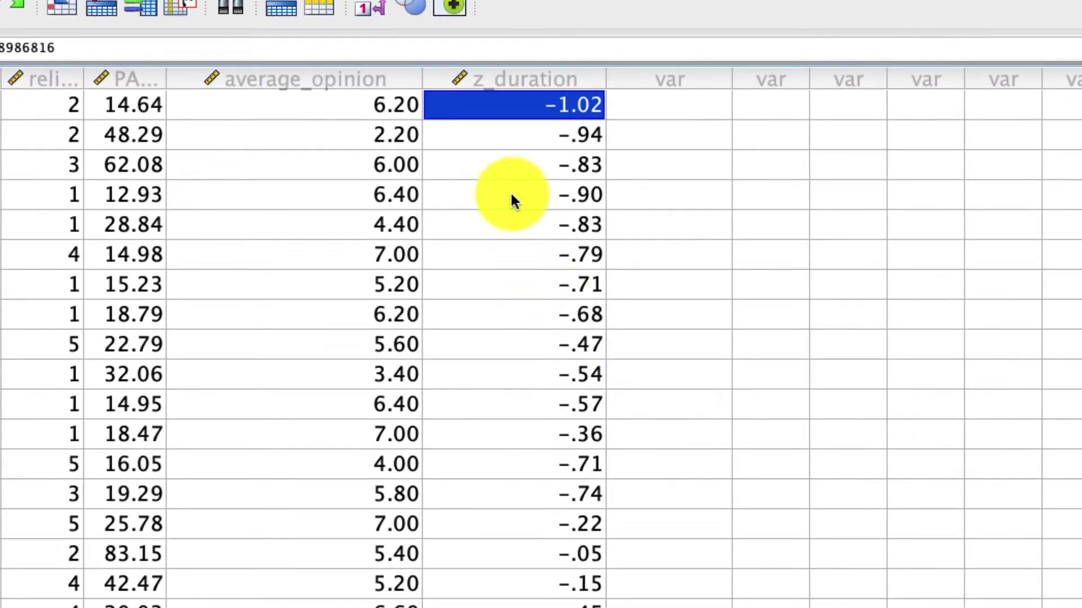
pyautogui.click(511, 196)
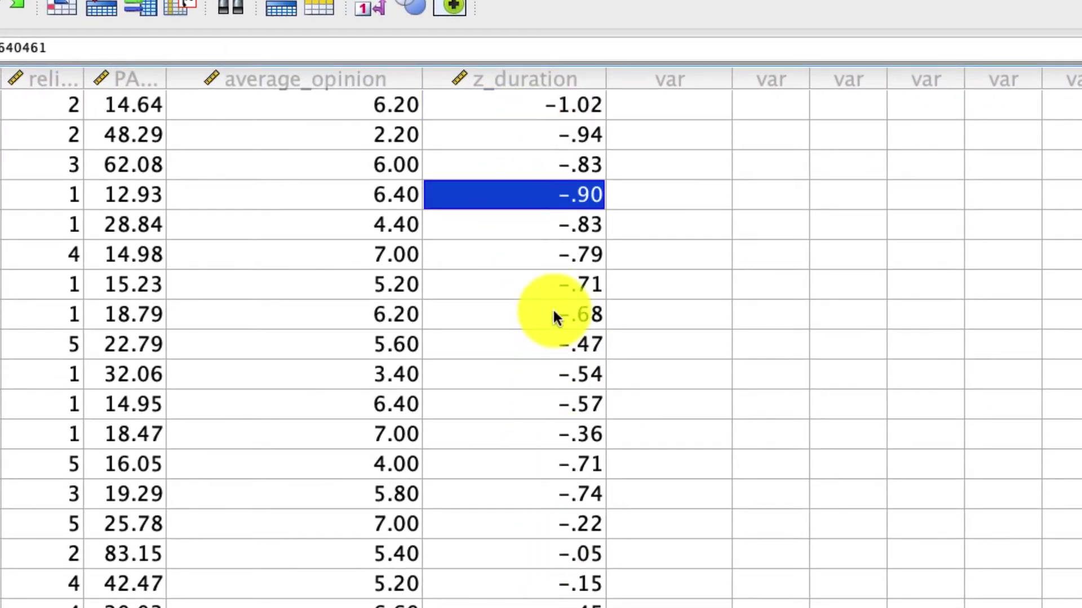
pyautogui.moveTo(565, 123); pyautogui.dragTo(567, 536)
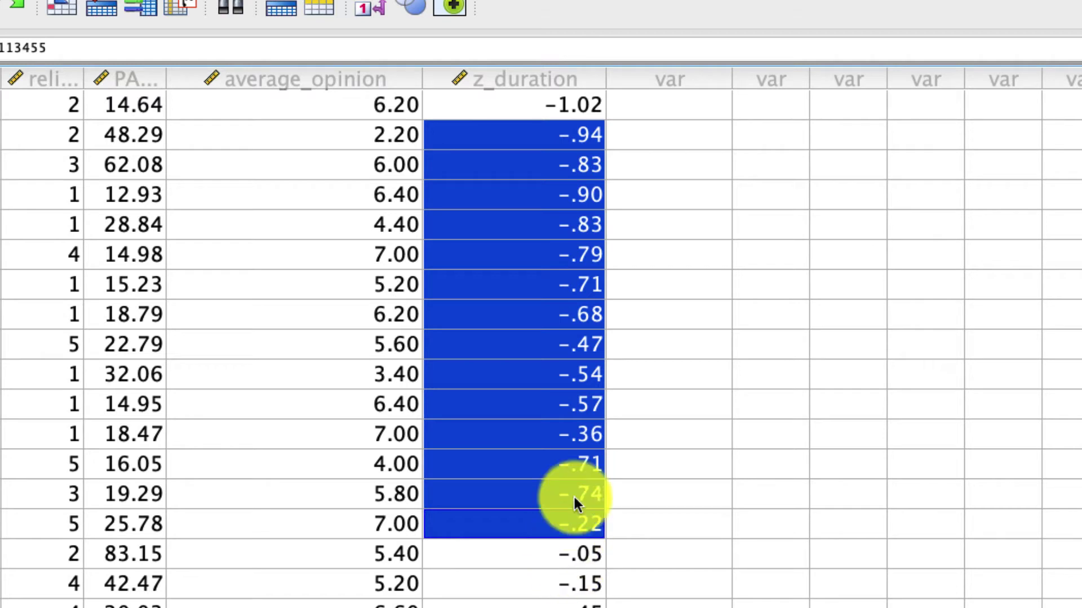
pyautogui.click(591, 101)
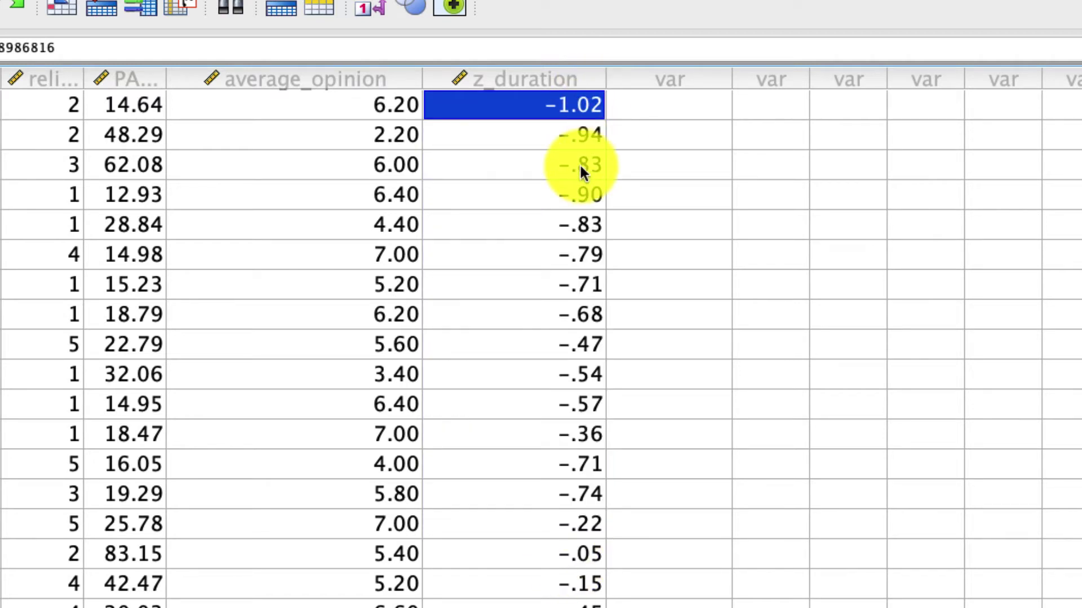
pyautogui.scroll(-10, 541, 448)
pyautogui.click(572, 554)
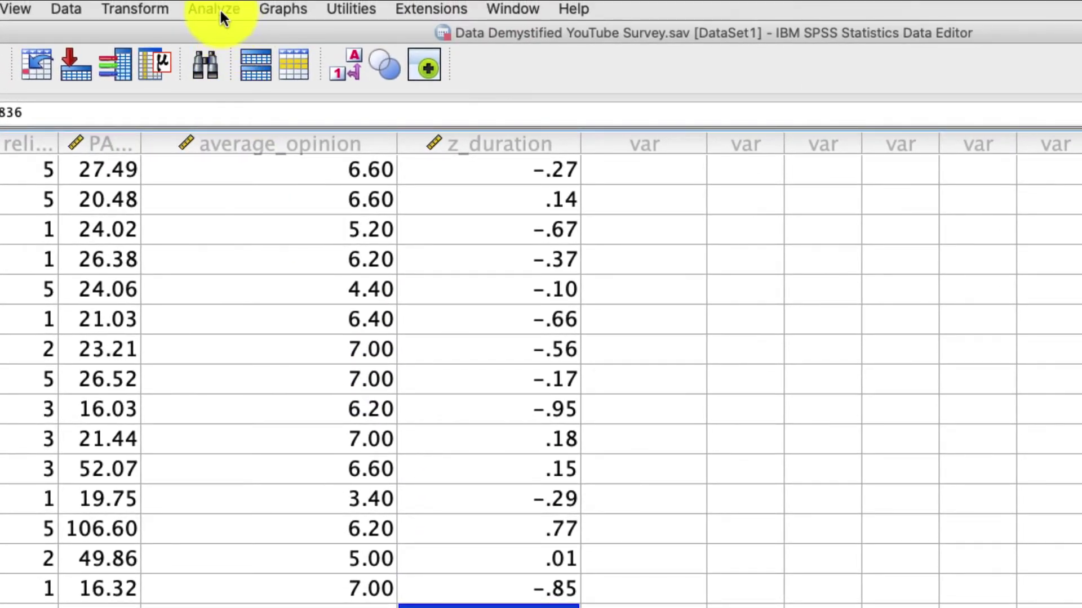
# Step: Rerun Descriptives on Duration with 'Save standardized values as variables' on, adding ZDuration__in_seconds_
pyautogui.click(220, 8)
pyautogui.moveTo(229, 46)
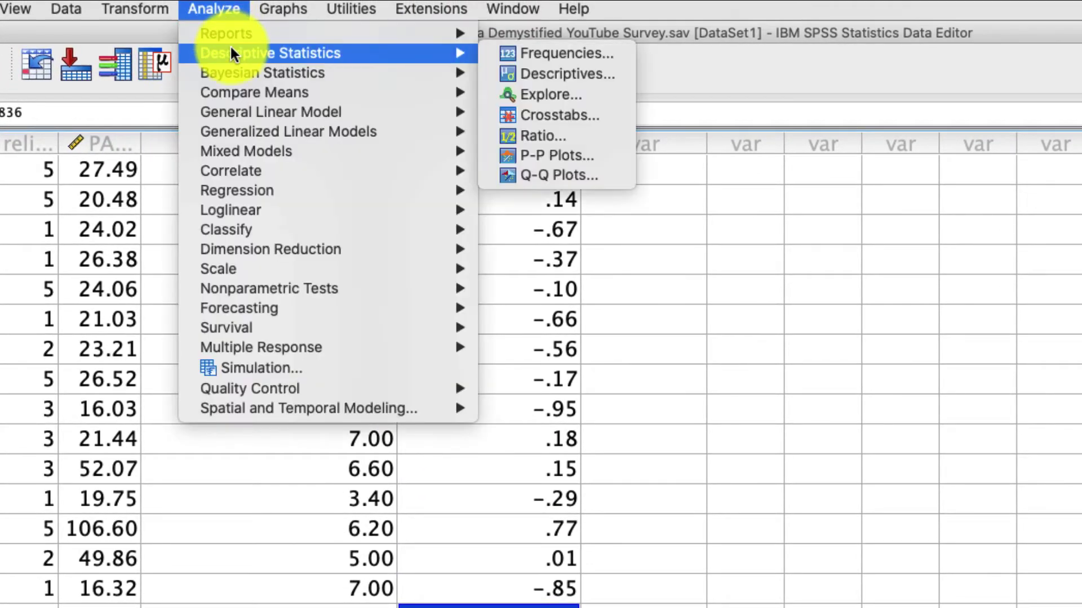
pyautogui.click(535, 71)
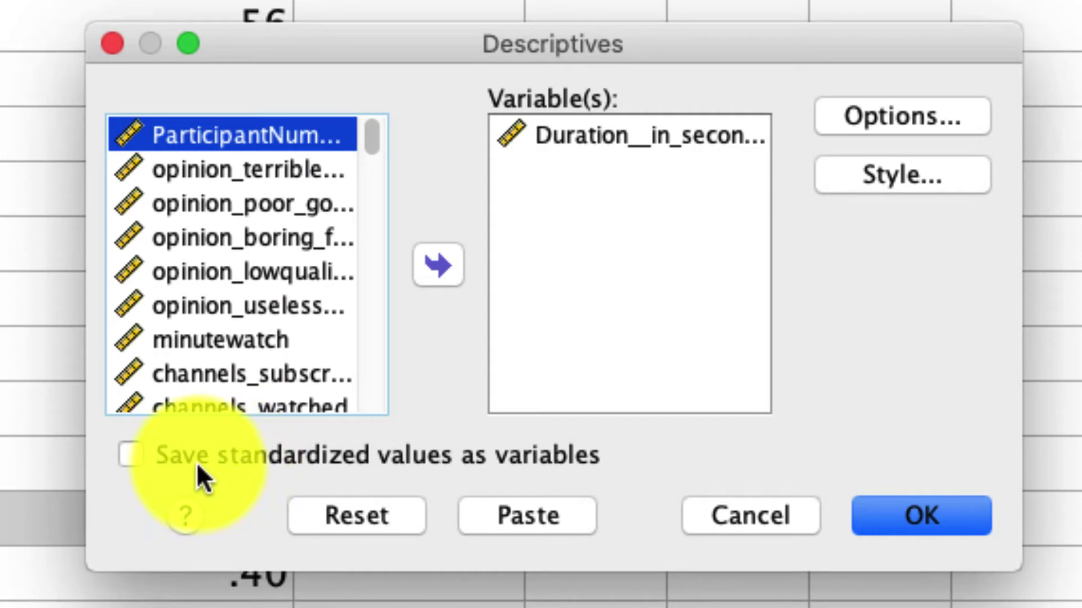
pyautogui.click(197, 463)
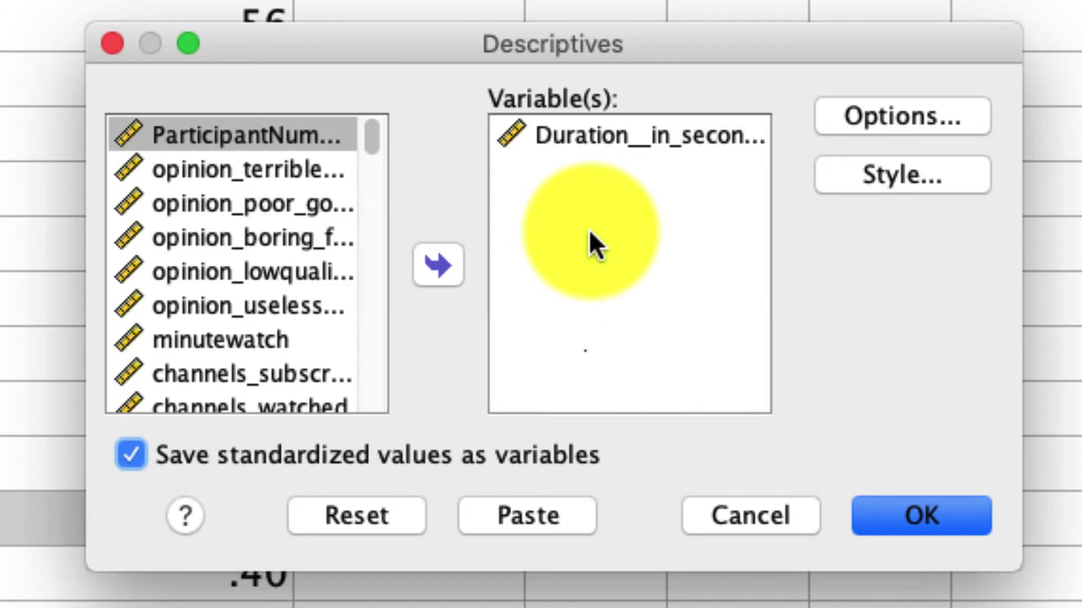
pyautogui.click(922, 519)
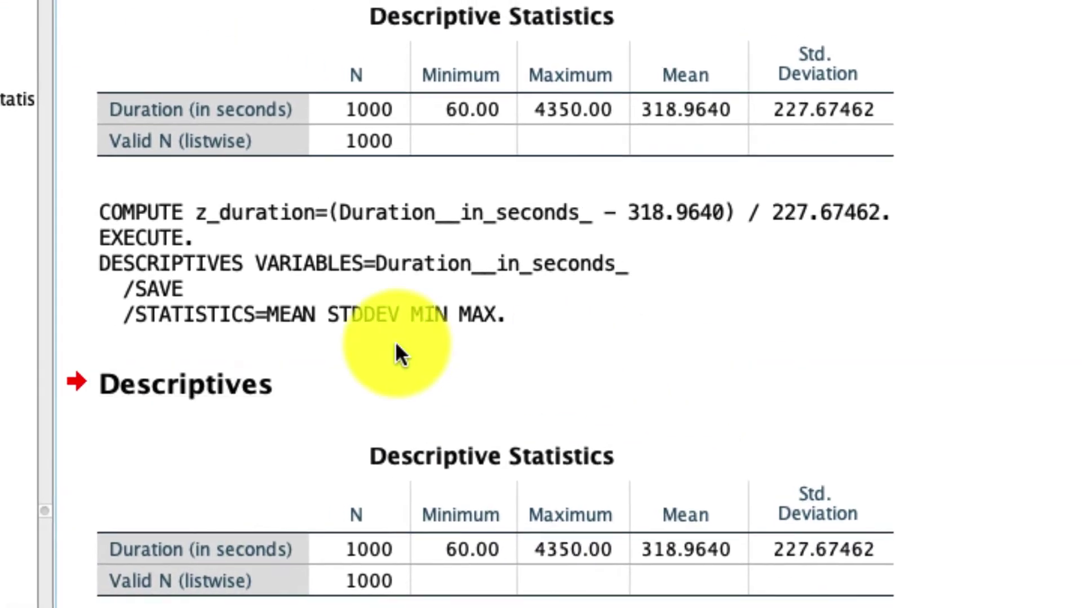
pyautogui.click(838, 507)
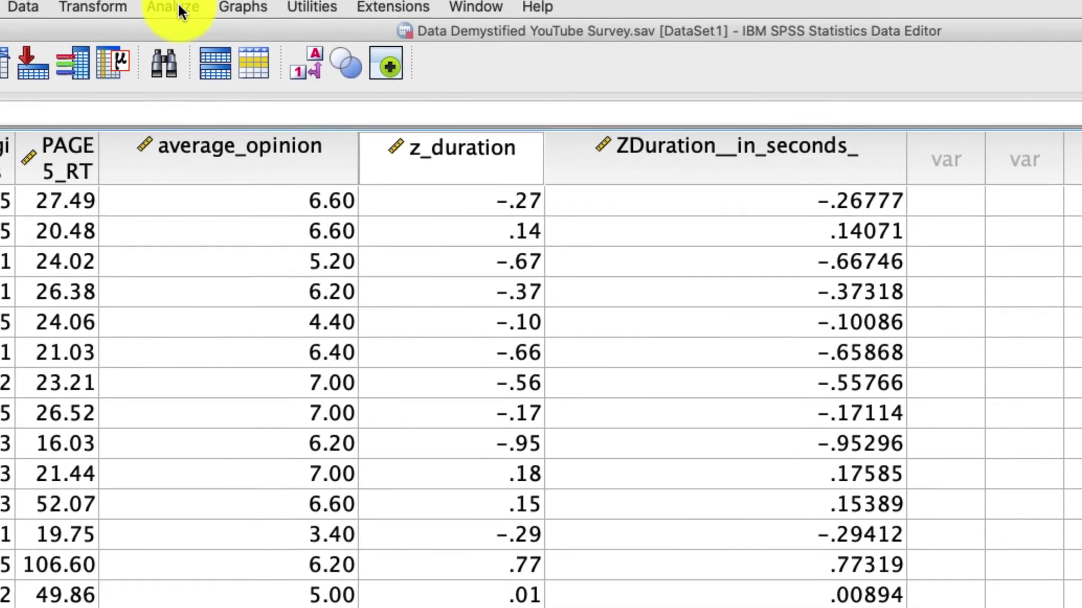
# Step: Replace Duration with PAGE5_RT in Descriptives and save its standardized values as ZPAGE5_RT
pyautogui.click(179, 7)
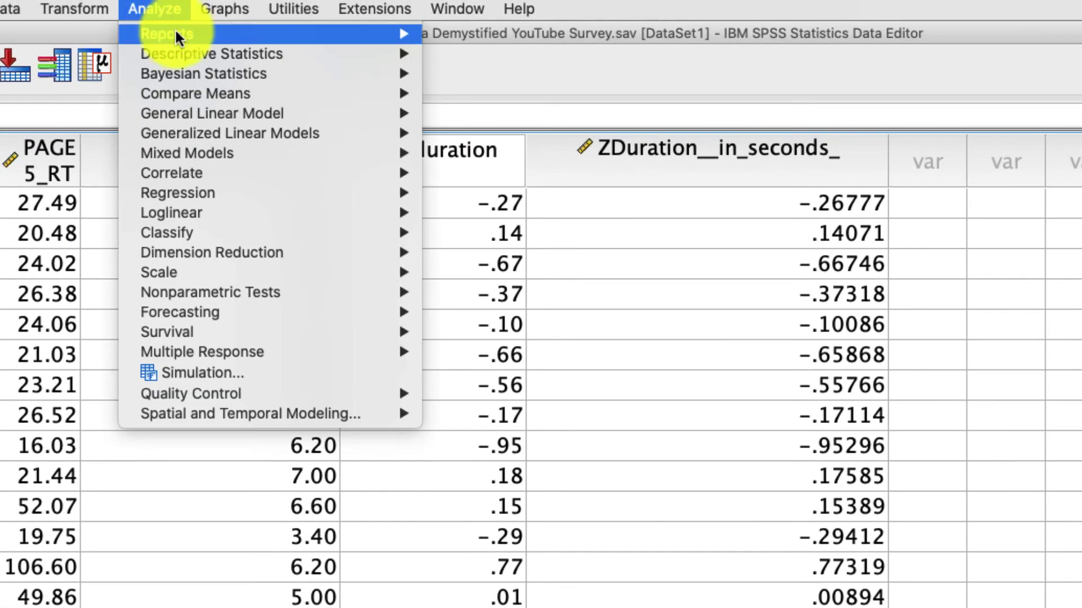
pyautogui.moveTo(195, 54)
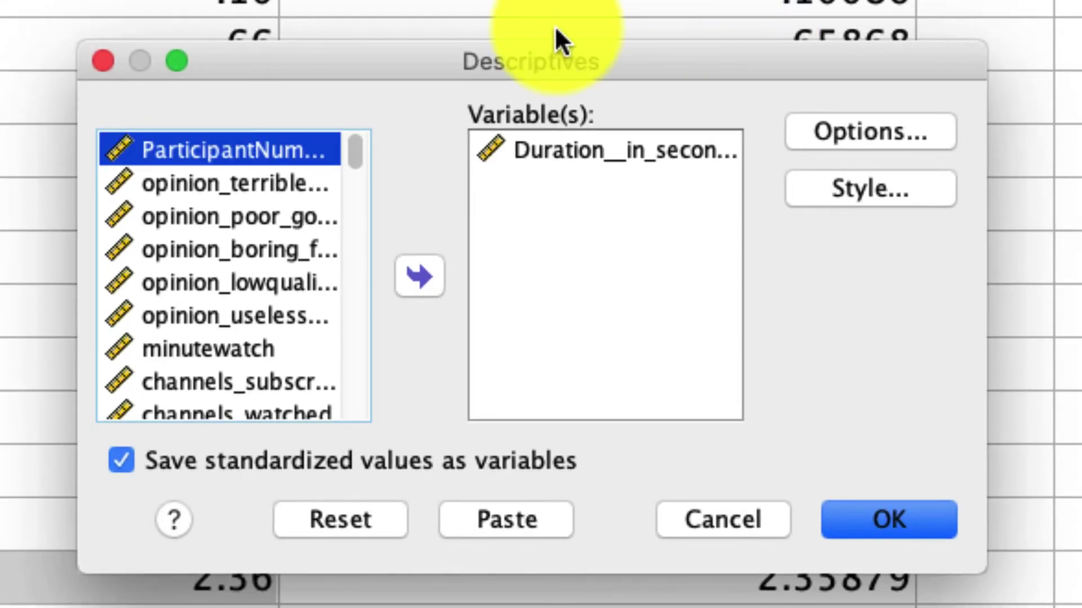
pyautogui.click(554, 158)
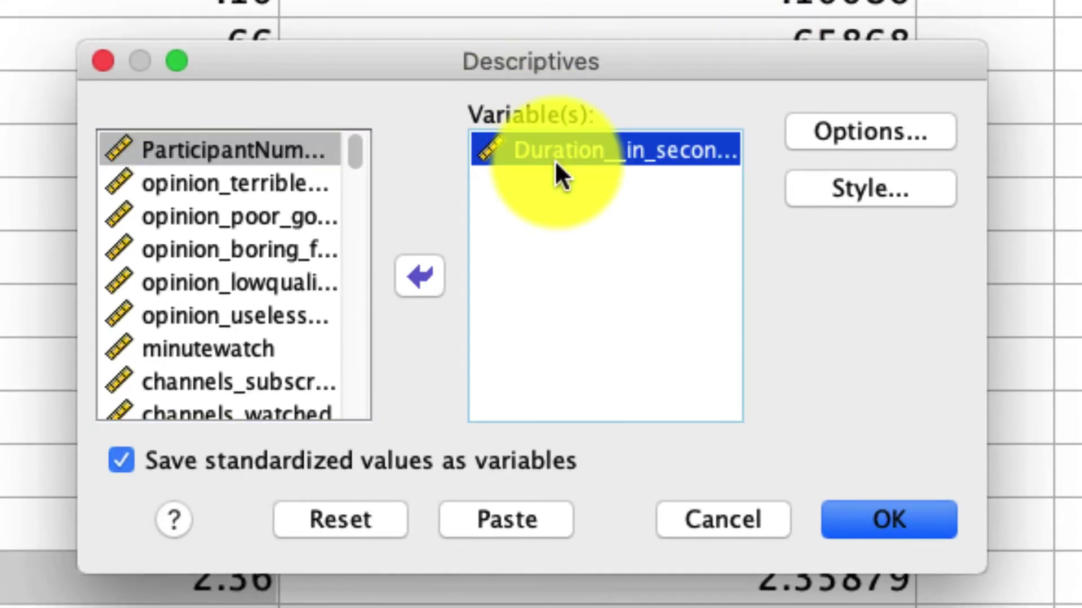
pyautogui.click(424, 280)
pyautogui.scroll(-20, 271, 290)
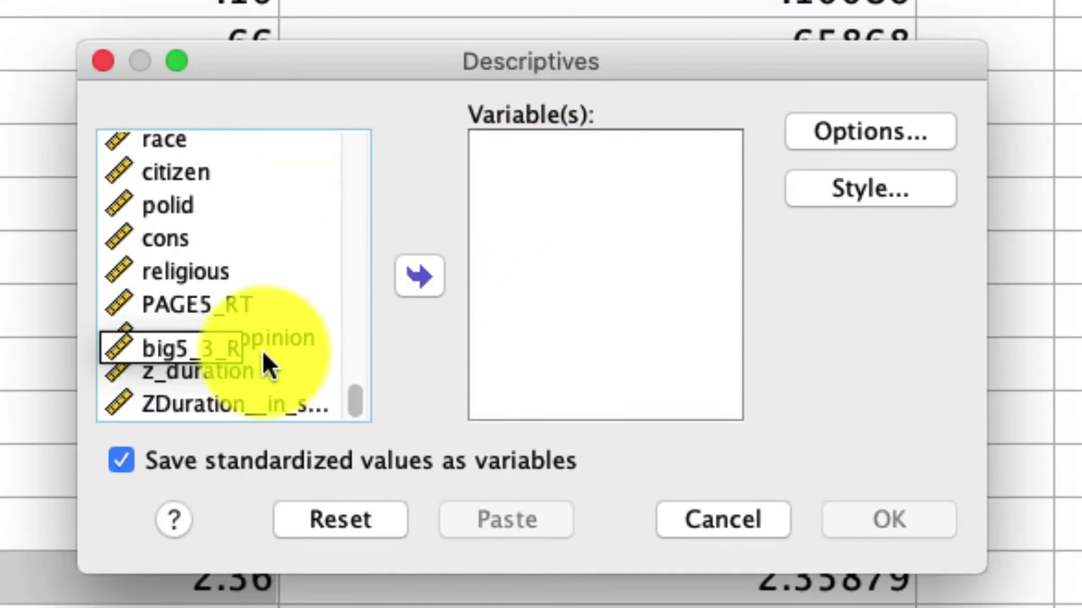
pyautogui.click(193, 306)
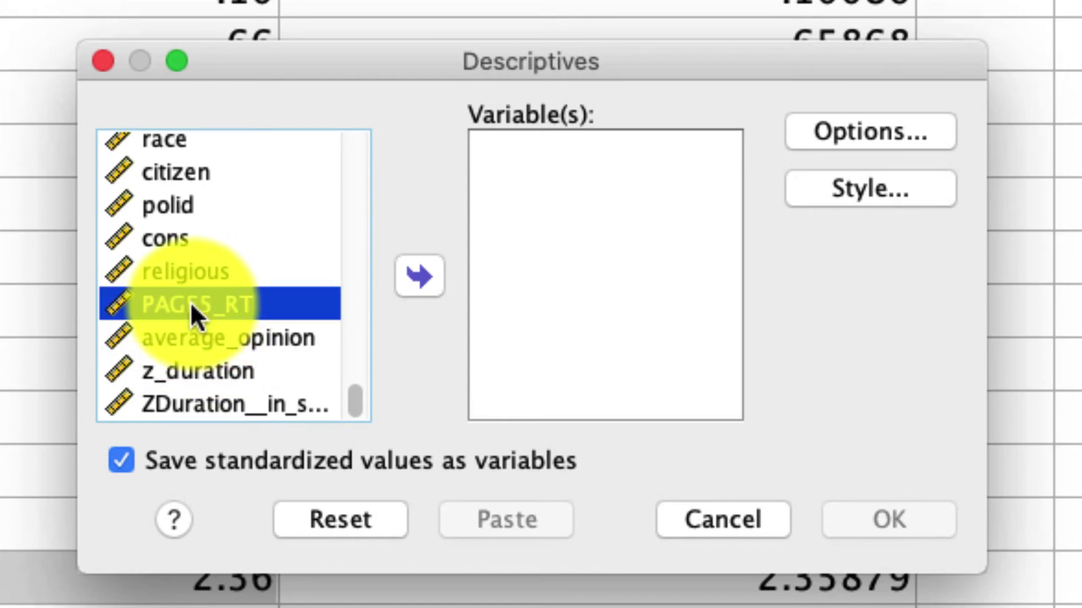
pyautogui.click(417, 276)
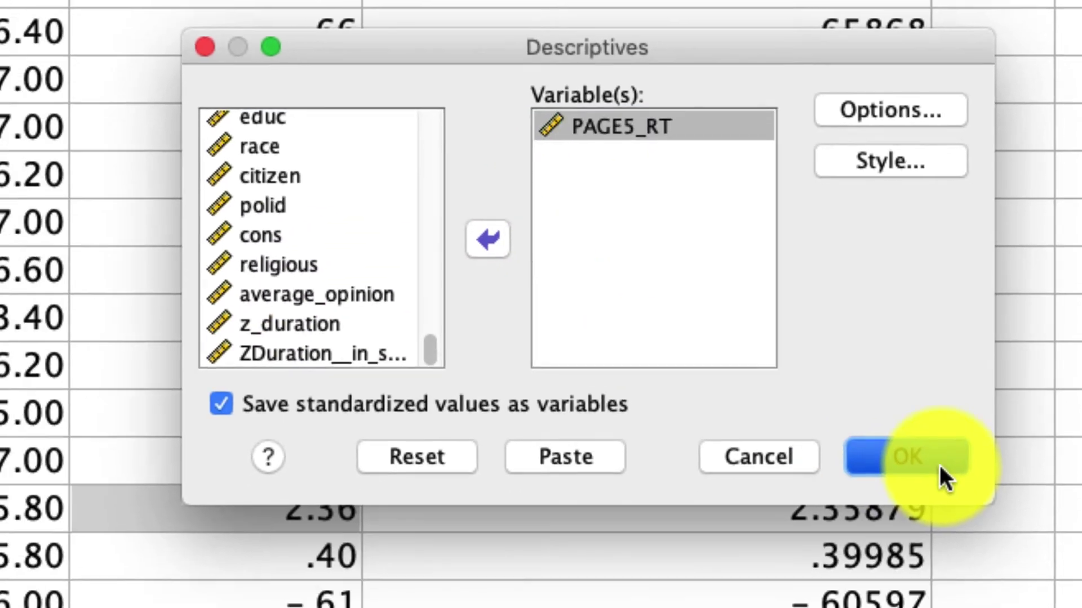
pyautogui.click(938, 464)
pyautogui.click(479, 464)
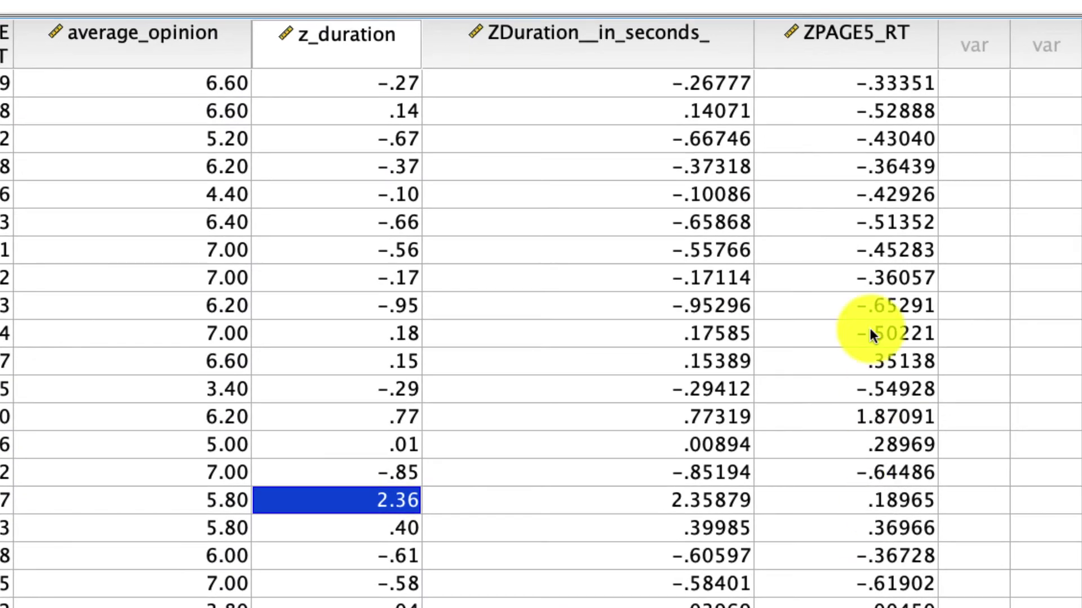
# Step: Select the ZPAGE5_RT column in the data grid to review its z-scores
pyautogui.click(871, 39)
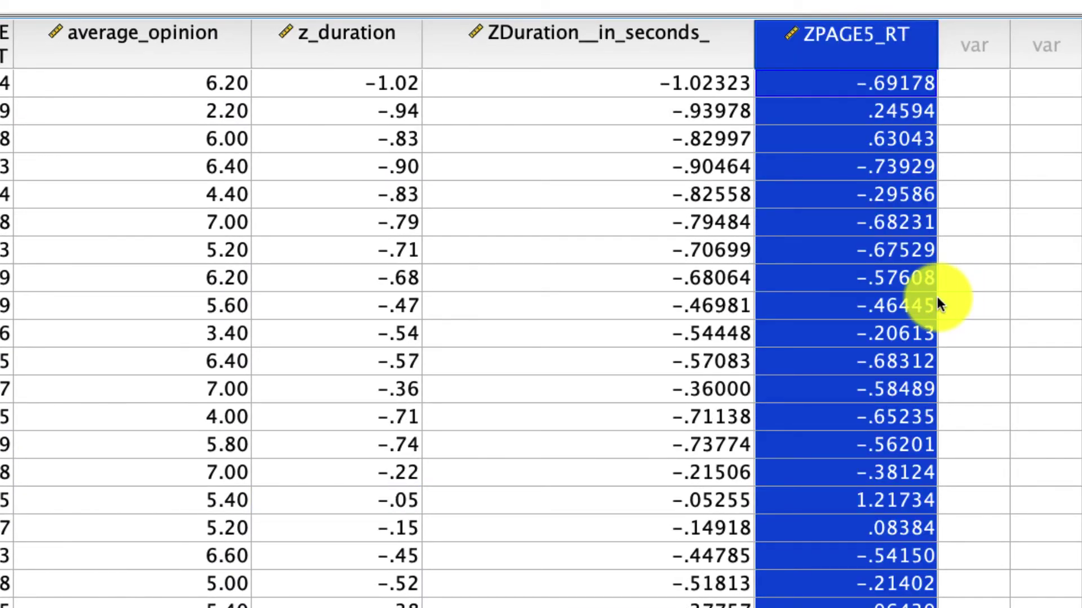